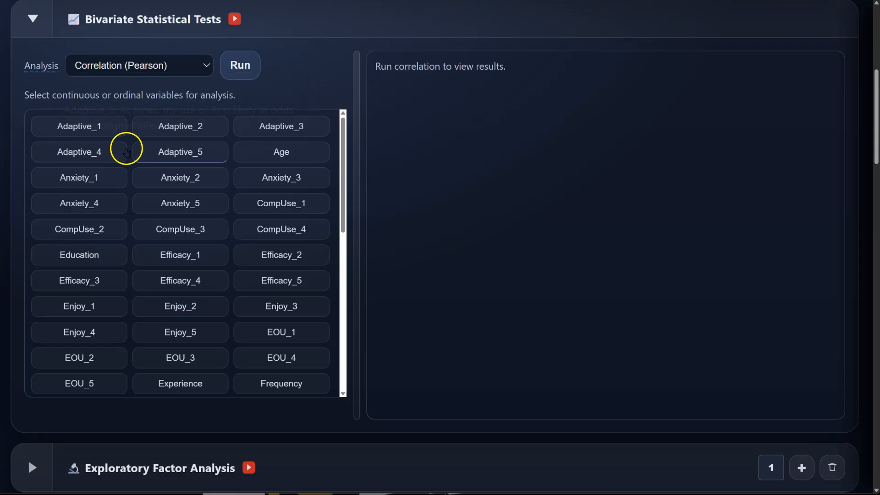
# - Select Adaptive_1 through Adaptive_5 and Age as variables for the Pearson correlation
pyautogui.click(97, 128)
pyautogui.click(177, 127)
pyautogui.click(282, 127)
pyautogui.click(277, 152)
pyautogui.click(215, 152)
pyautogui.click(95, 152)
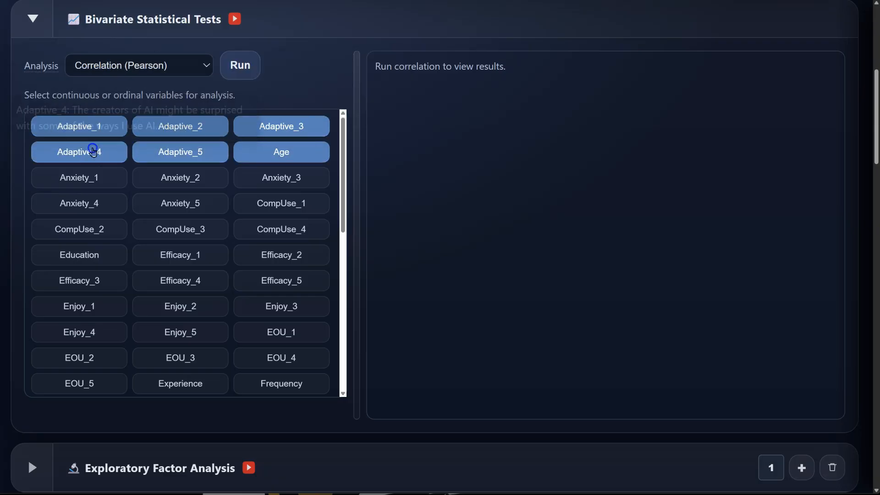
# - Add Anxiety_1 through Anxiety_5 and CompUse_1 through CompUse_4 to the selected variables and run the Pearson correlation
pyautogui.click(92, 177)
pyautogui.click(180, 177)
pyautogui.click(282, 177)
pyautogui.click(281, 203)
pyautogui.click(180, 203)
pyautogui.click(95, 202)
pyautogui.click(91, 229)
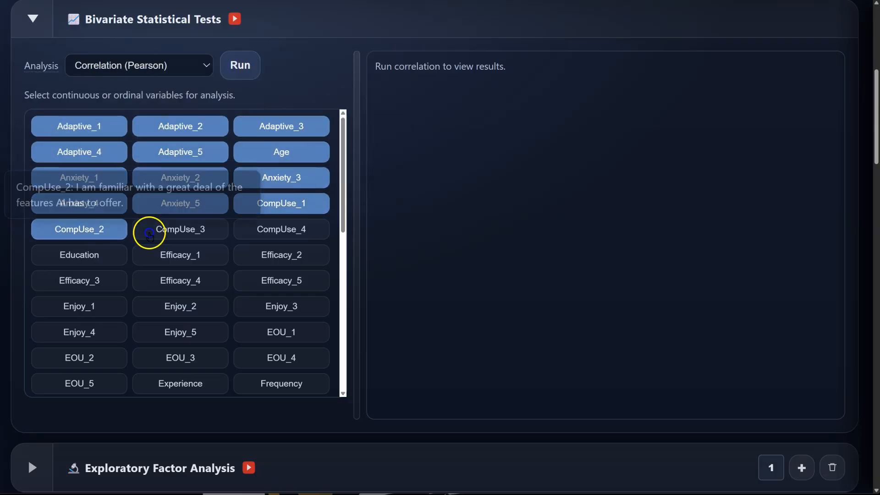
pyautogui.click(152, 229)
pyautogui.click(281, 229)
pyautogui.click(237, 61)
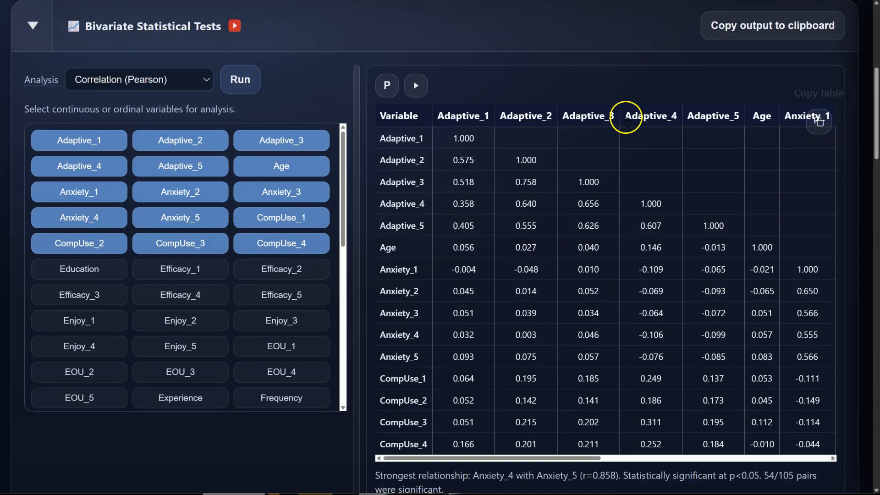
# - Show and hide the upper half of the correlation matrix, and cycle the p display through values to significance symbols
pyautogui.click(417, 85)
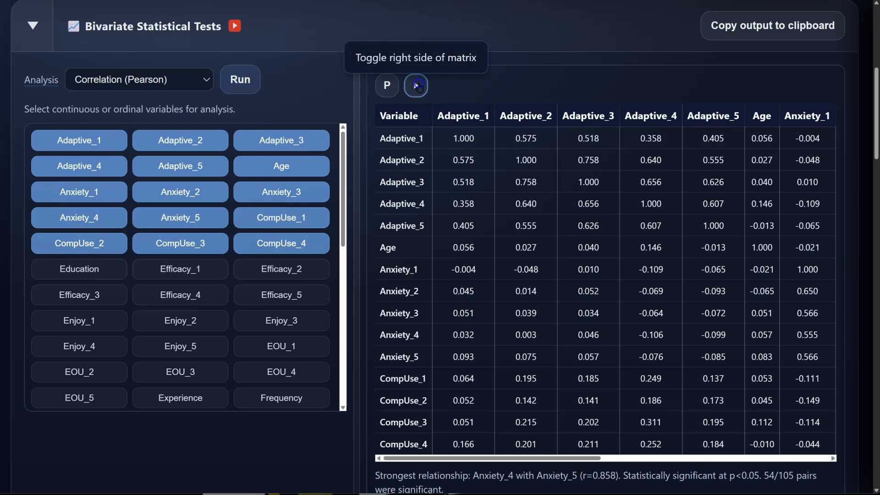
pyautogui.click(419, 87)
pyautogui.click(386, 88)
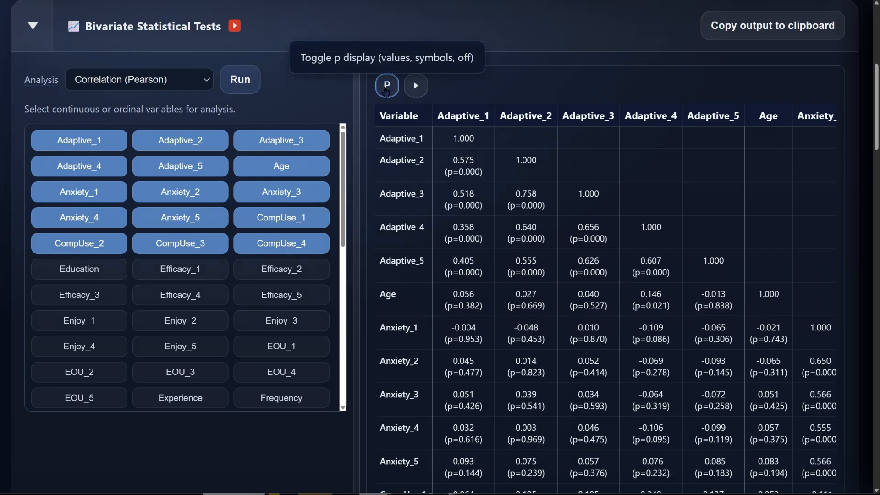
pyautogui.click(386, 90)
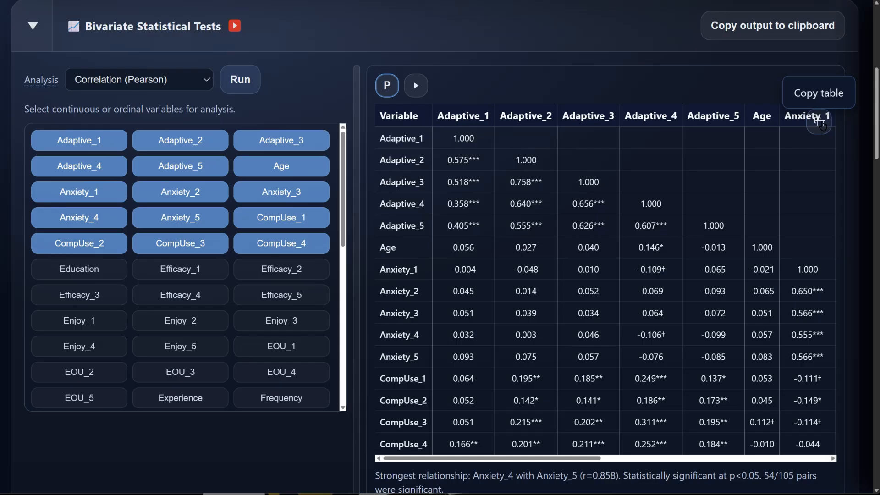
# - Switch the analysis to ANOVA with ChildOrder as the grouping variable
pyautogui.click(183, 82)
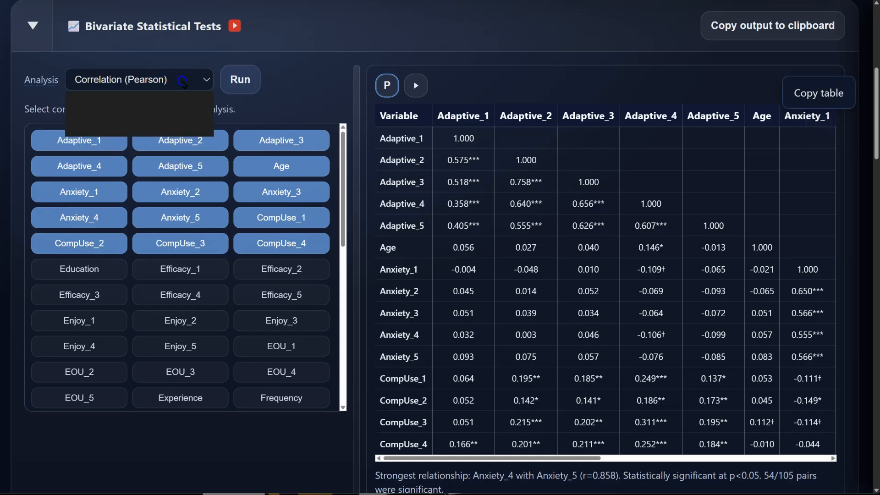
pyautogui.click(169, 114)
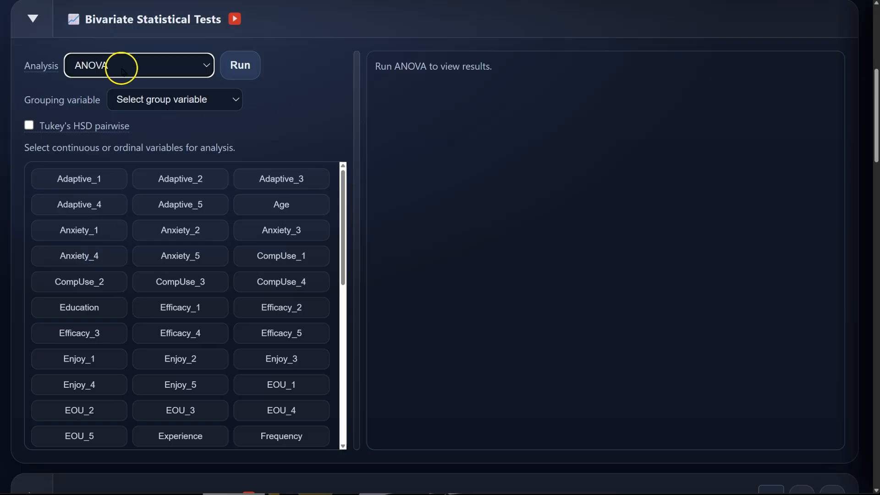
pyautogui.click(200, 101)
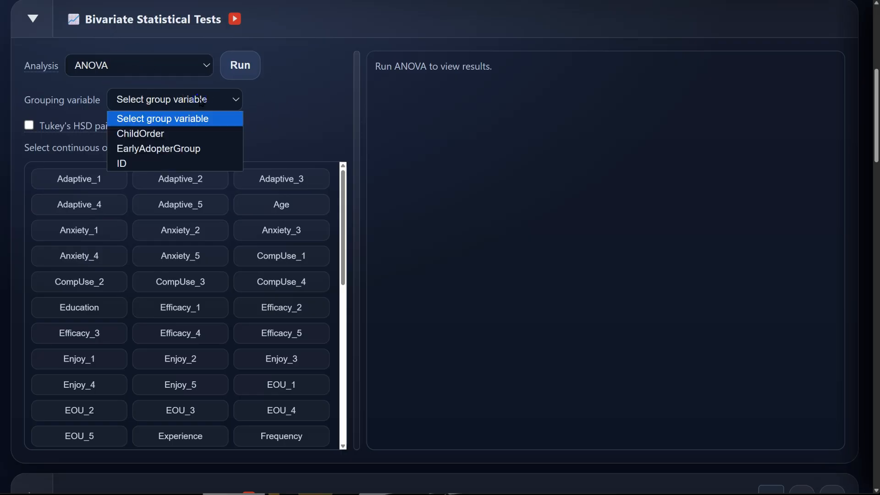
pyautogui.click(197, 133)
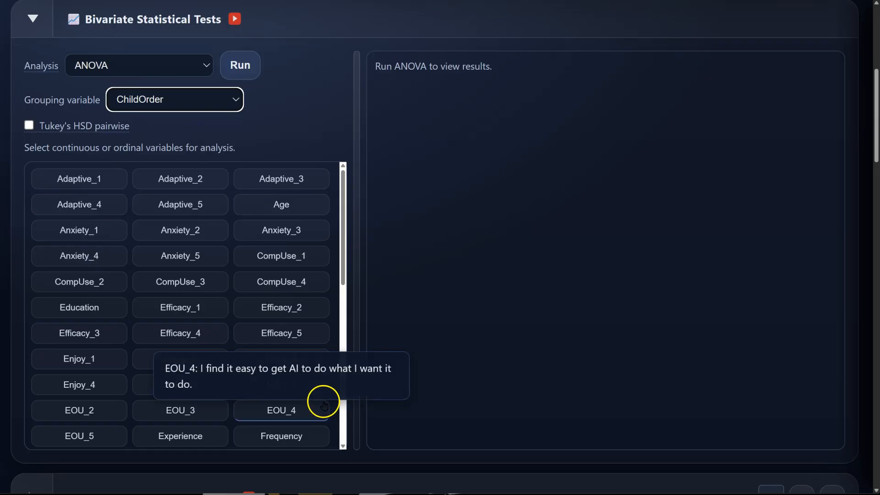
# - Select Enjoy_1 through Enjoy_5 as the variables for the ANOVA
pyautogui.click(97, 359)
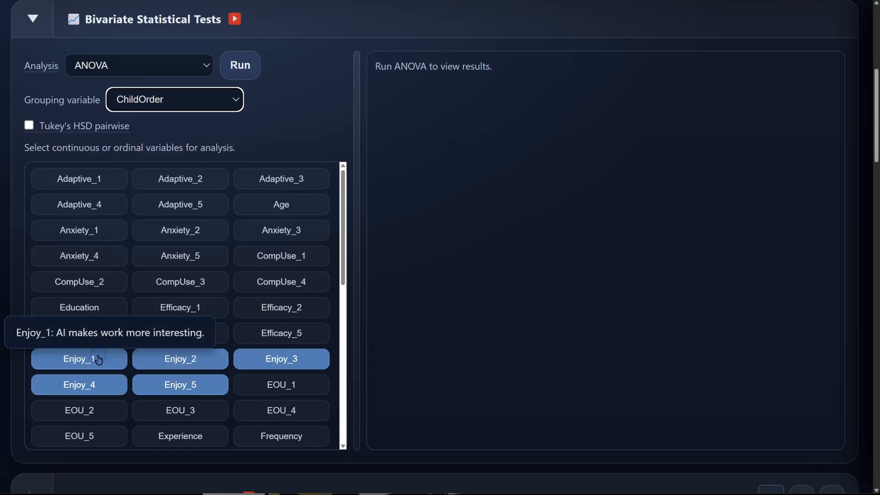
pyautogui.click(156, 367)
pyautogui.click(192, 389)
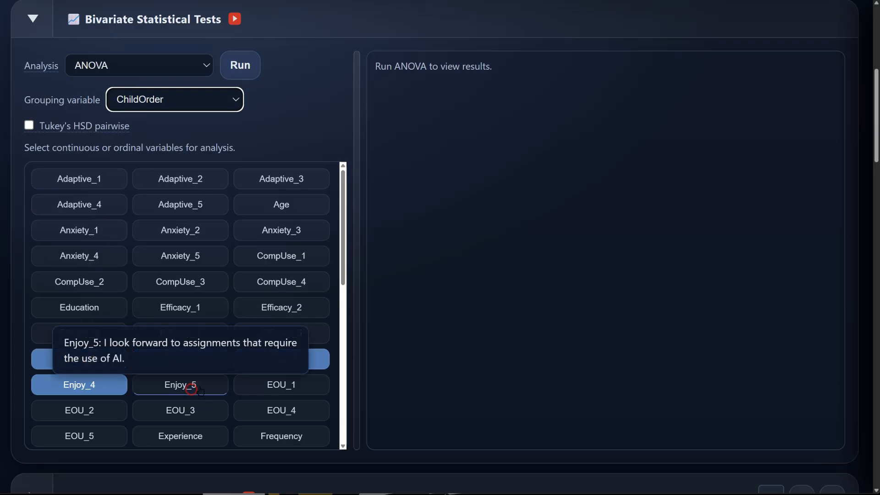
pyautogui.click(178, 388)
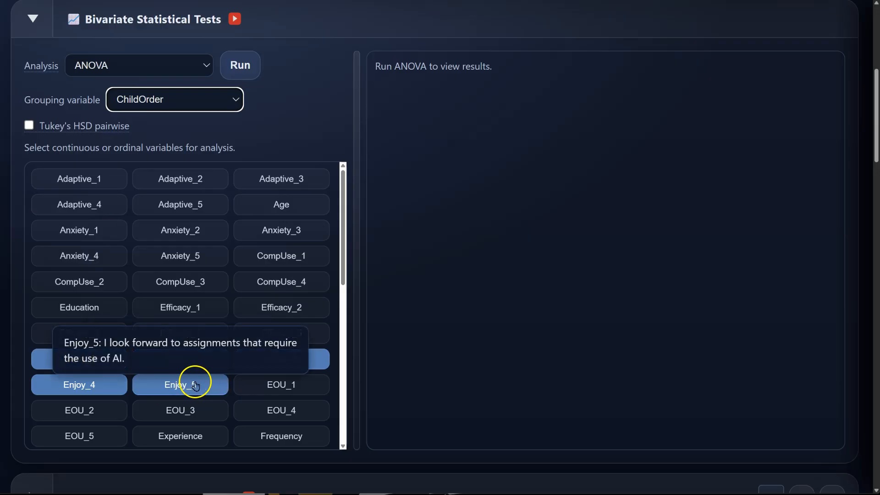
pyautogui.click(193, 230)
pyautogui.click(183, 256)
pyautogui.click(293, 257)
pyautogui.click(281, 281)
pyautogui.click(180, 281)
pyautogui.click(79, 256)
pyautogui.click(94, 281)
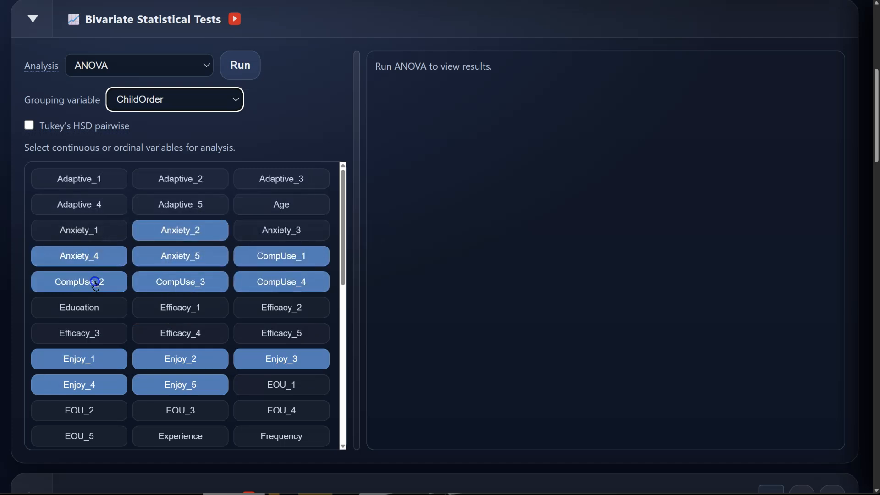
pyautogui.rightClick(97, 285)
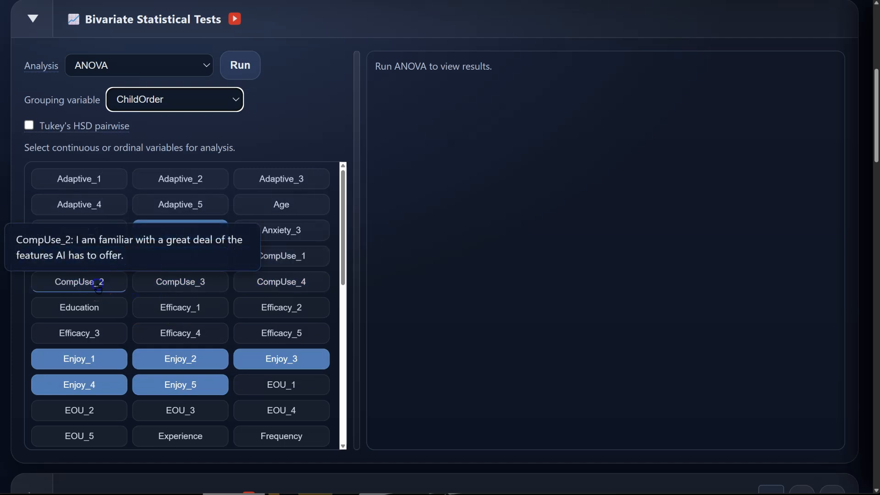
pyautogui.rightClick(96, 257)
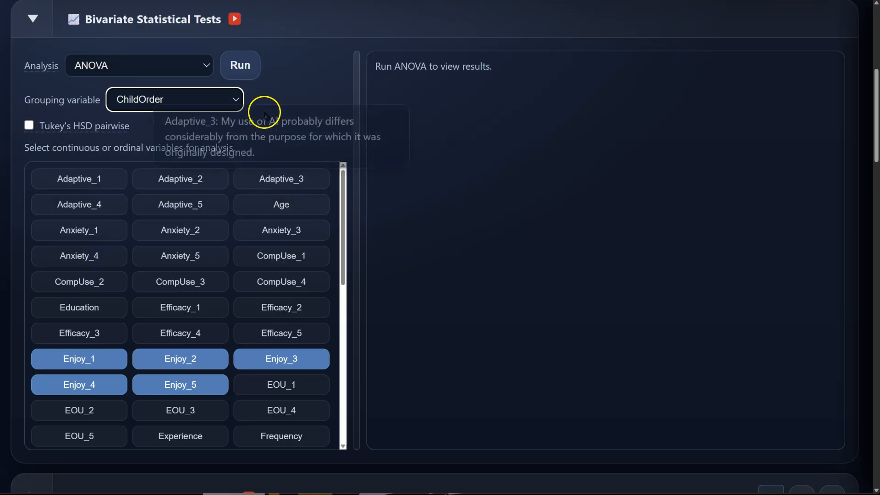
# - Run the ANOVA on the Enjoy variables and review the Enjoy_1 group statistics and model table
pyautogui.click(243, 63)
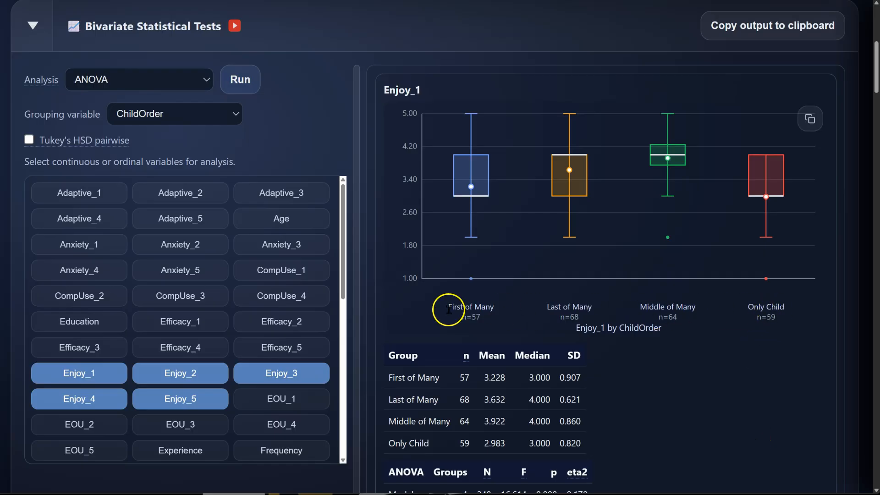
pyautogui.scroll(-1, 761, 380)
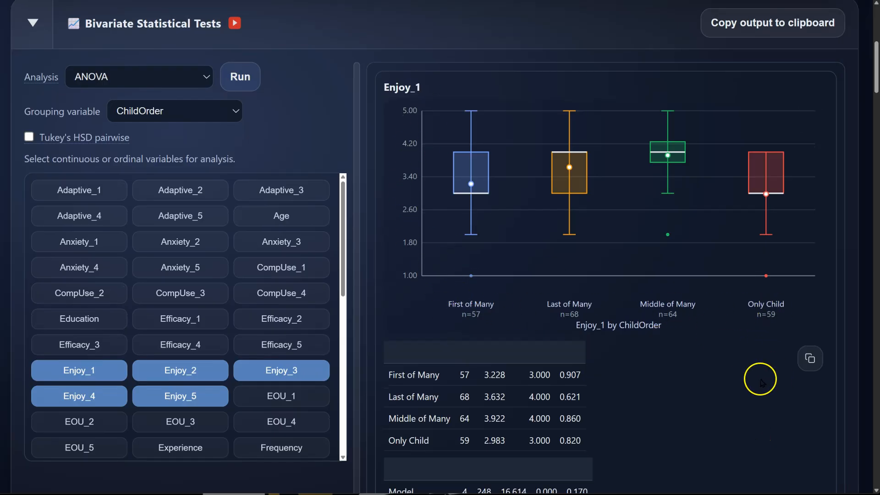
pyautogui.scroll(-3, 761, 380)
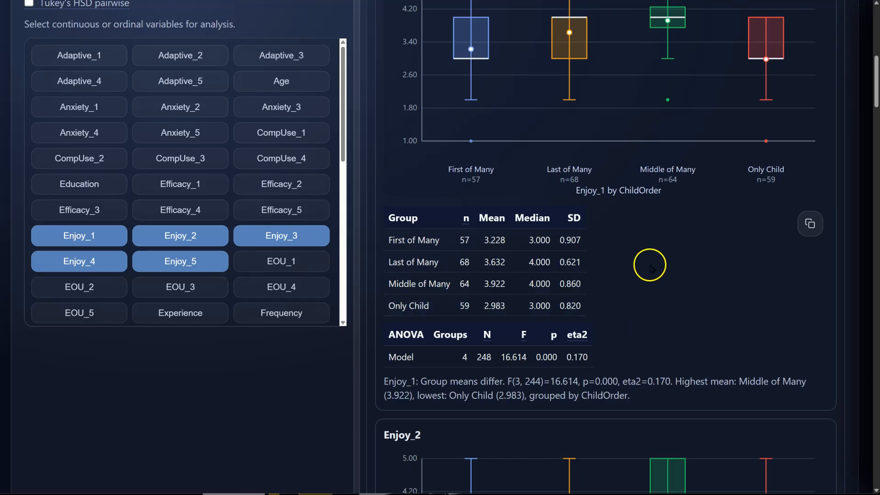
pyautogui.scroll(-2, 447, 264)
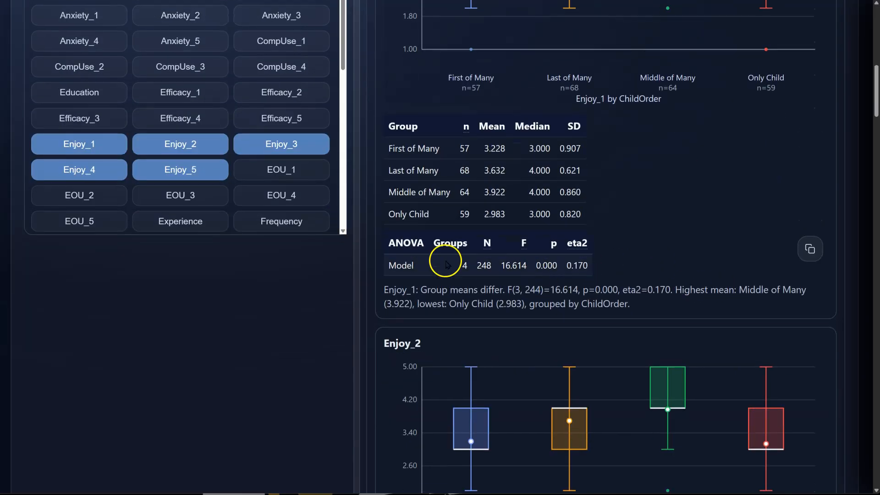
pyautogui.moveTo(588, 248)
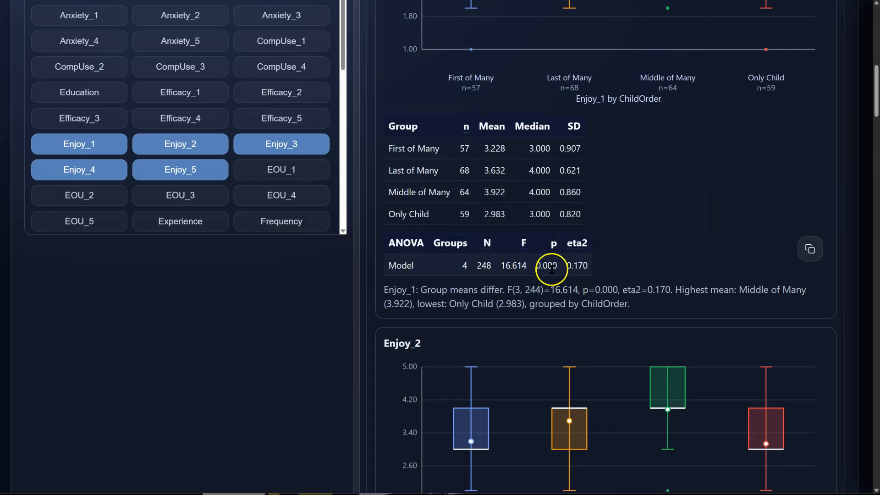
# - Examine the box plots, group means, F, p and eta2 values for Enjoy_1 through Enjoy_5 by ChildOrder
pyautogui.scroll(7, 762, 250)
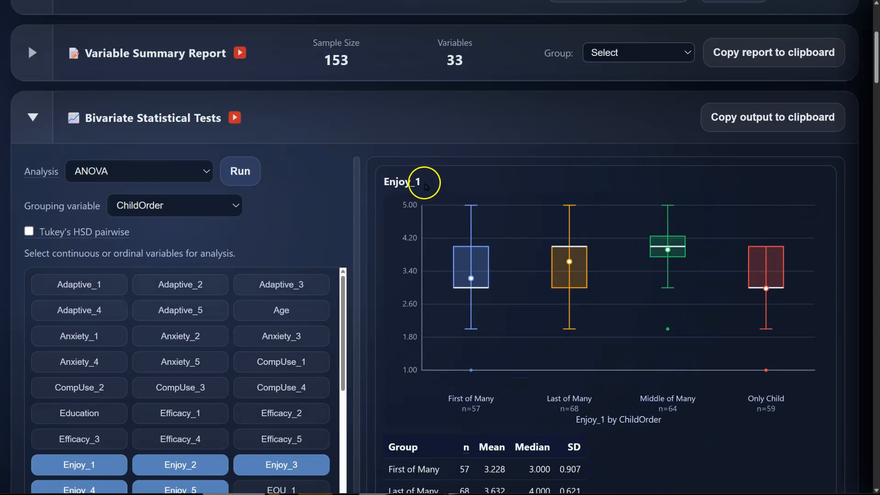
pyautogui.scroll(-4, 687, 413)
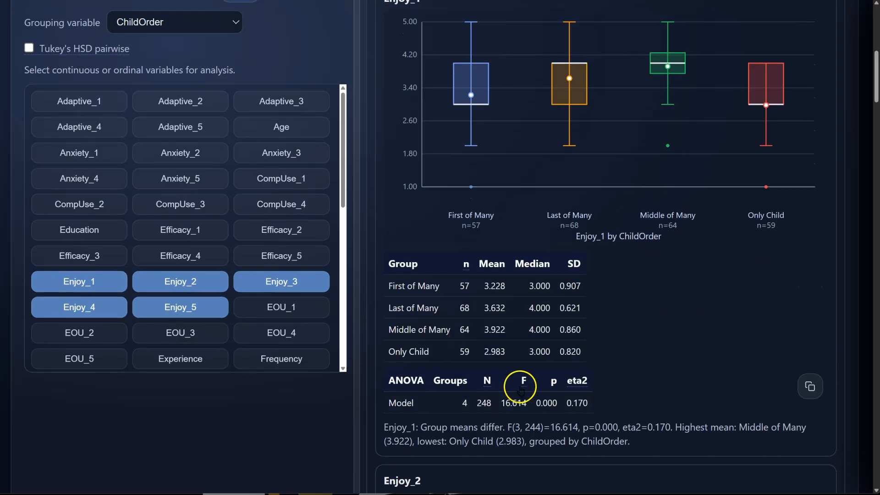
pyautogui.moveTo(524, 389)
pyautogui.moveTo(594, 383)
pyautogui.scroll(-12, 790, 397)
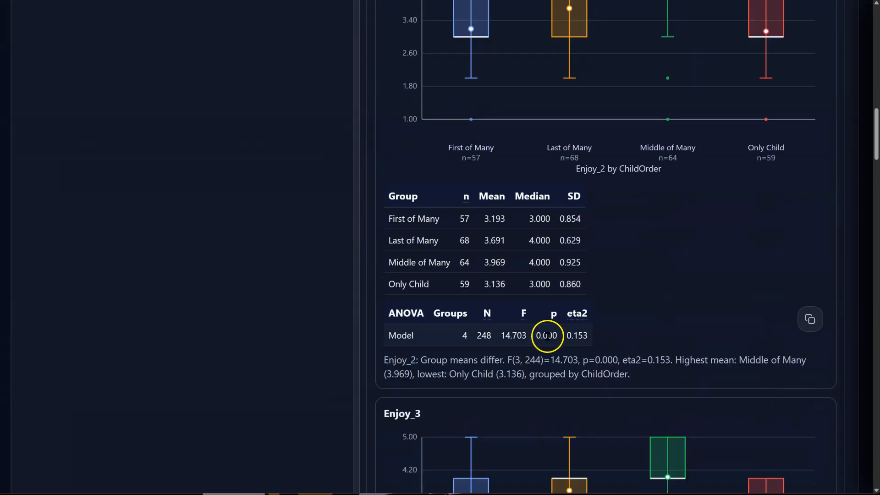
pyautogui.scroll(-8, 814, 353)
pyautogui.scroll(-11, 777, 352)
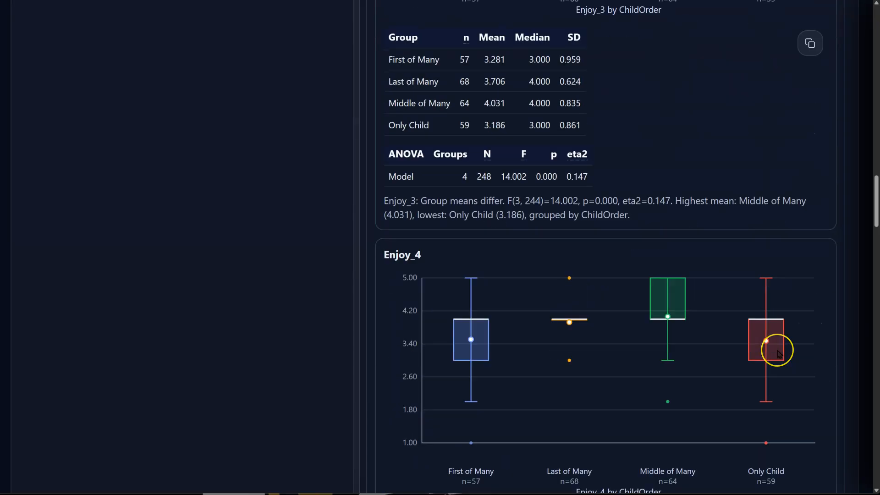
pyautogui.scroll(-13, 781, 355)
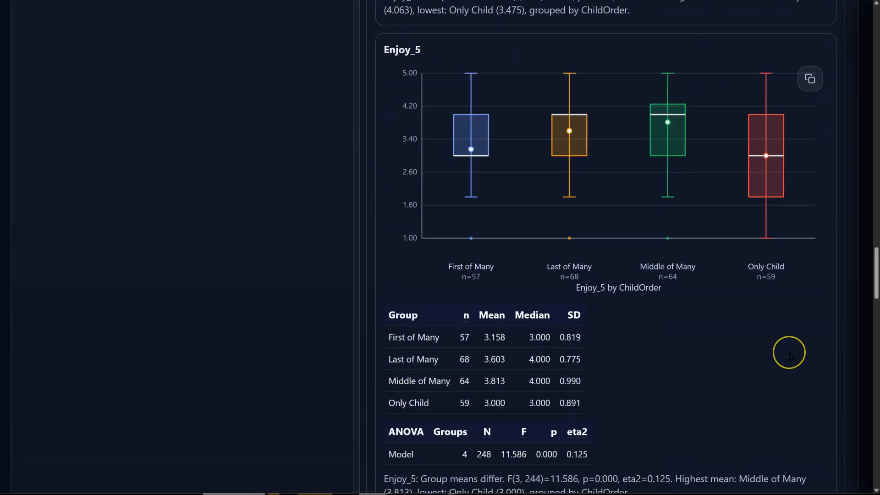
pyautogui.scroll(20, 788, 355)
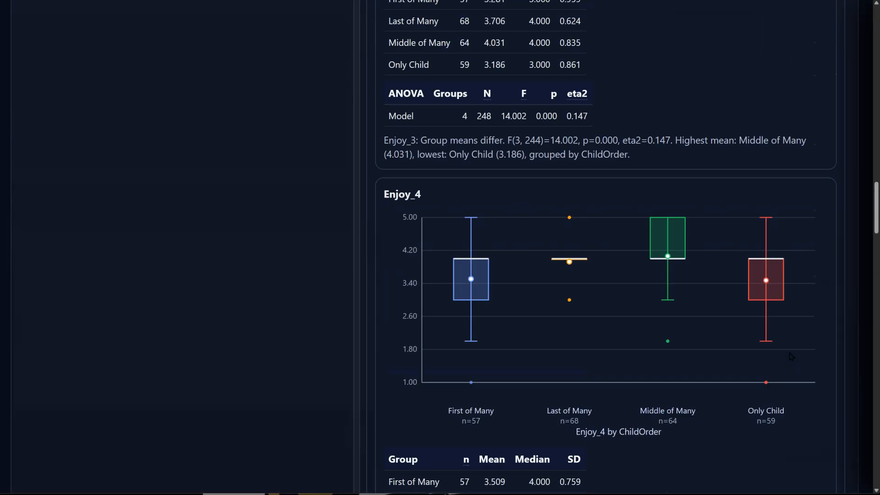
pyautogui.click(773, 350)
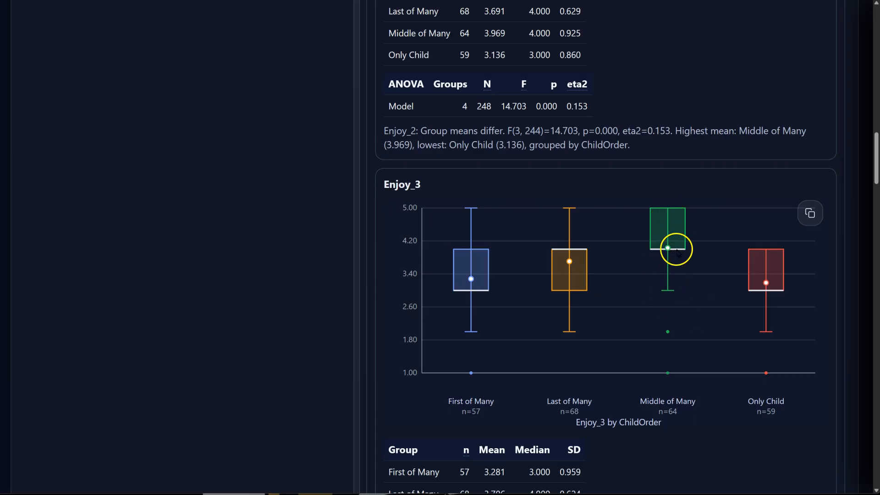
# - Add Tukey's HSD pairwise comparisons to the ANOVA output and examine the group pairs for Enjoy_1
pyautogui.scroll(16, 855, 332)
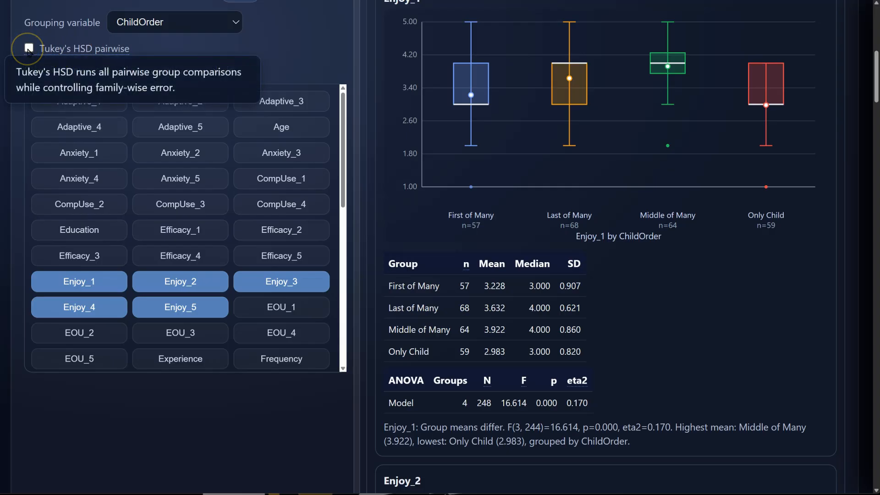
pyautogui.scroll(4, 237, 51)
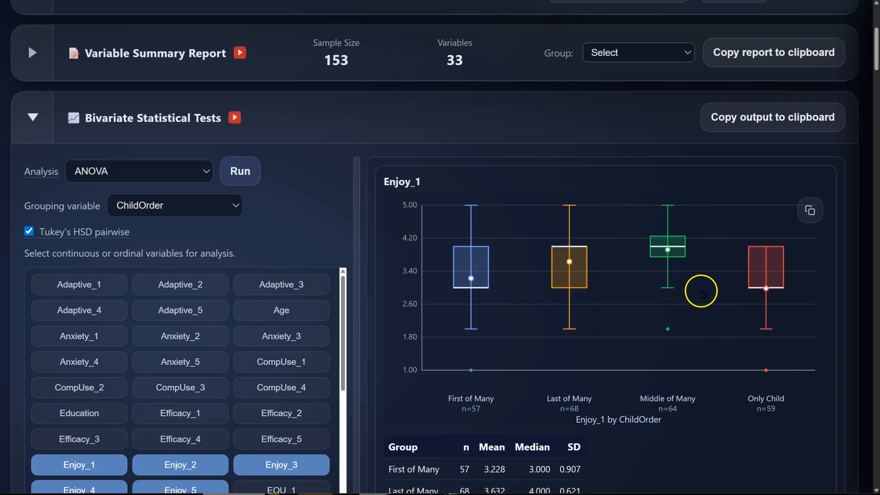
pyautogui.scroll(-6, 843, 365)
pyautogui.scroll(-4, 843, 366)
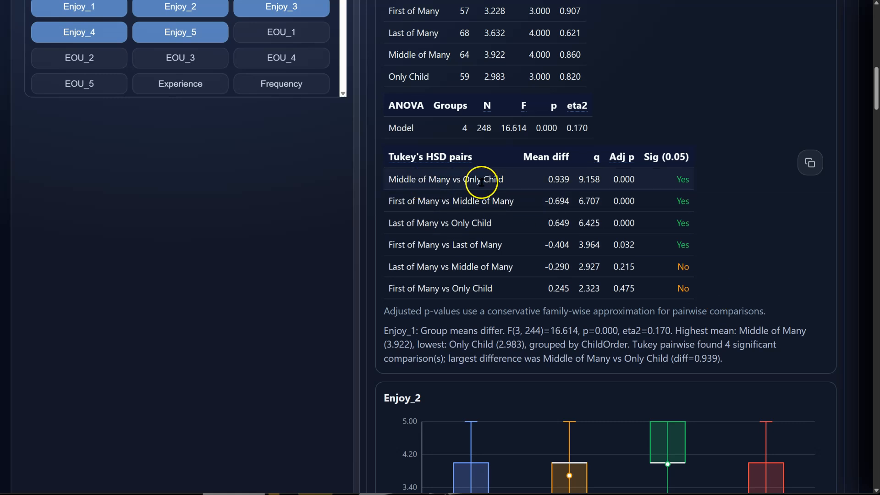
pyautogui.moveTo(513, 267); pyautogui.dragTo(380, 268)
# - Copy the full bivariate test output to the clipboard and paste it into the Word document
pyautogui.scroll(7, 778, 271)
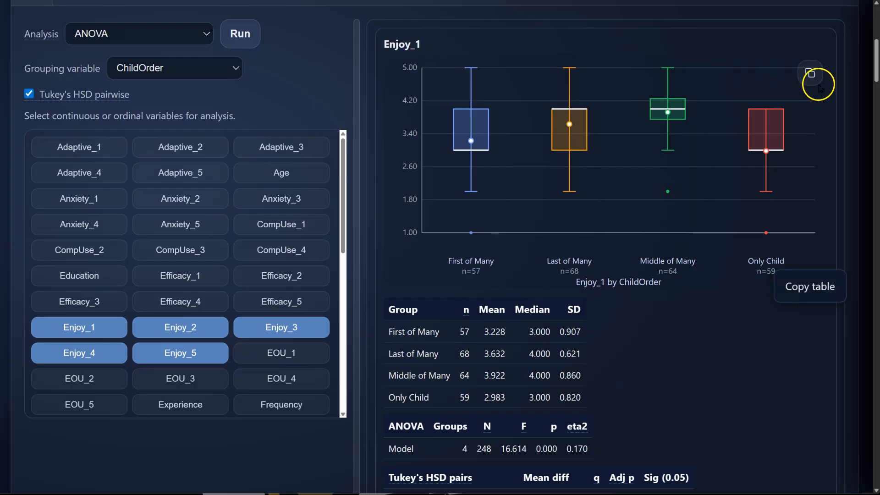
pyautogui.scroll(1, 842, 244)
pyautogui.scroll(2, 842, 244)
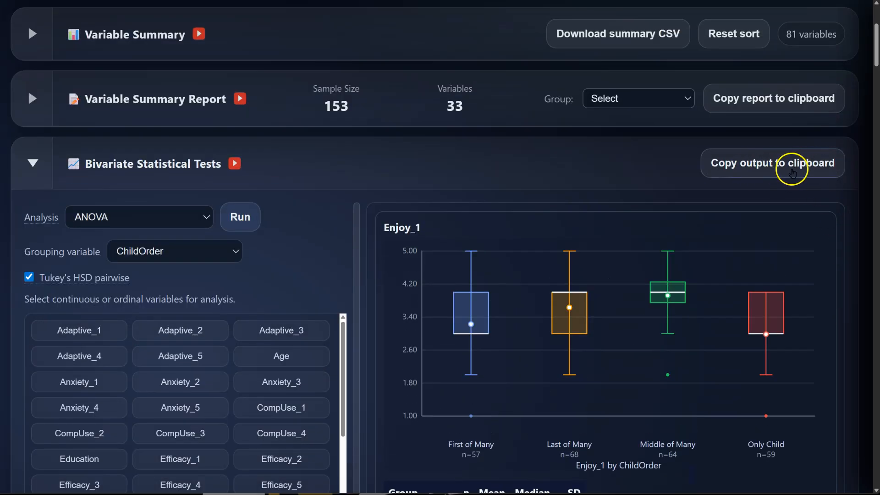
pyautogui.click(792, 169)
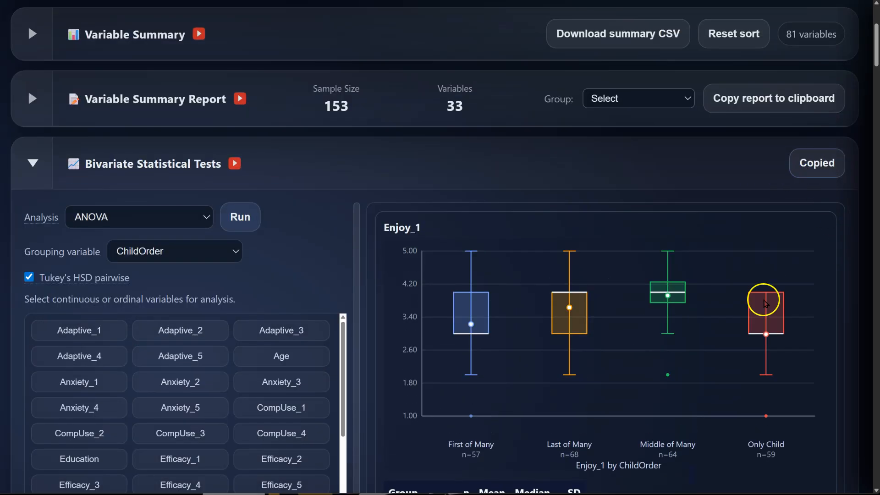
pyautogui.hotkey('alt', 'Tab')
pyautogui.hotkey('ctrl', 'v')
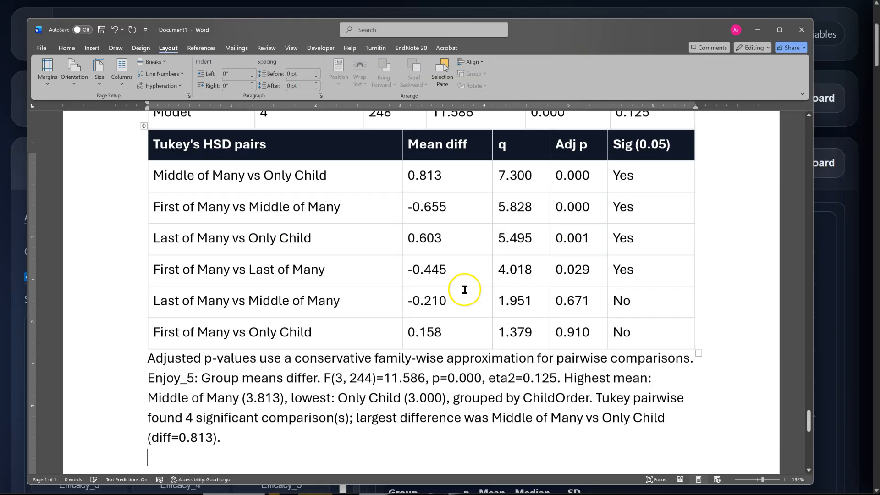
# - Look back through the pasted test output in the Word document and return to the statistics web app
pyautogui.scroll(10, 648, 366)
pyautogui.scroll(10, 648, 365)
pyautogui.click(848, 211)
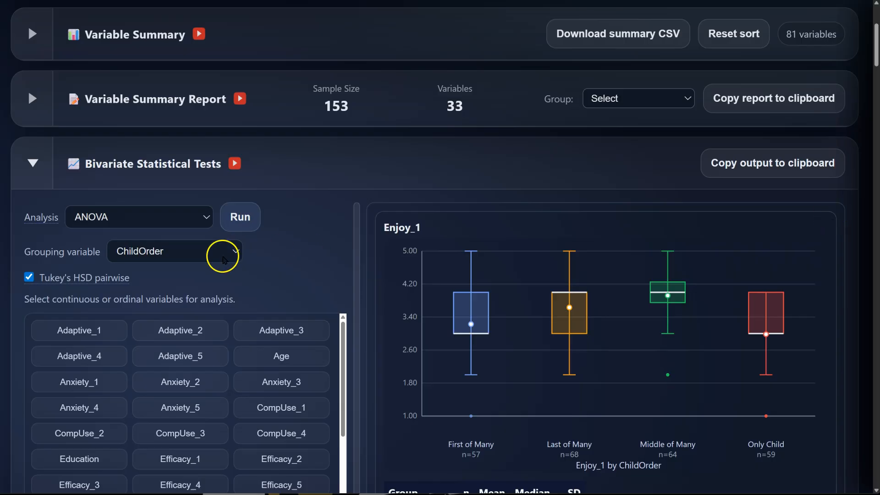
# - Check which grouping variables the ANOVA offers and inspect the variable types in the Variable Summary
pyautogui.click(223, 258)
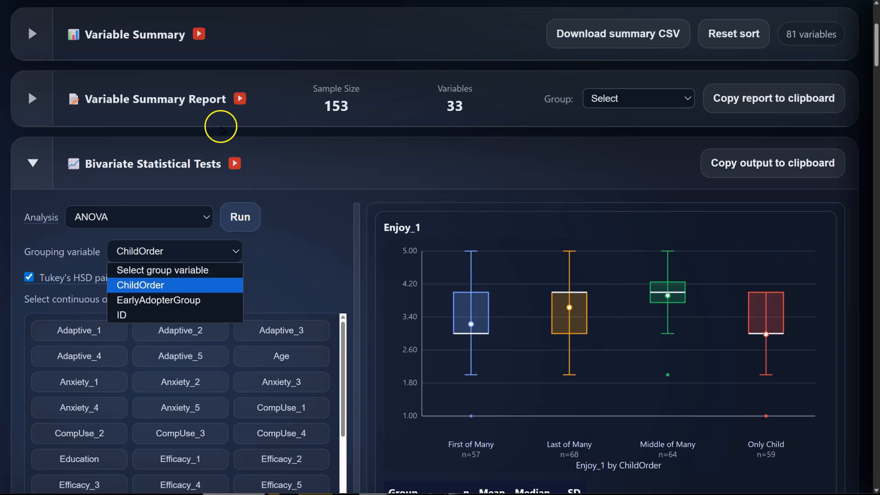
pyautogui.click(35, 36)
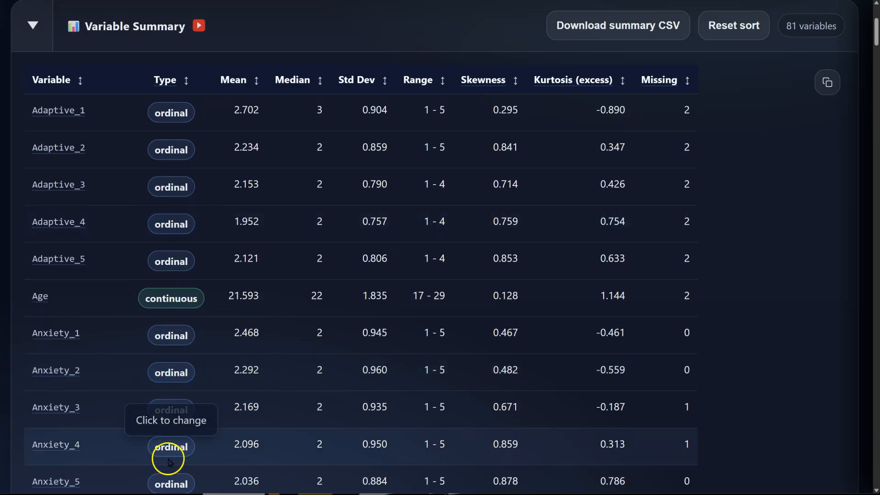
pyautogui.click(32, 25)
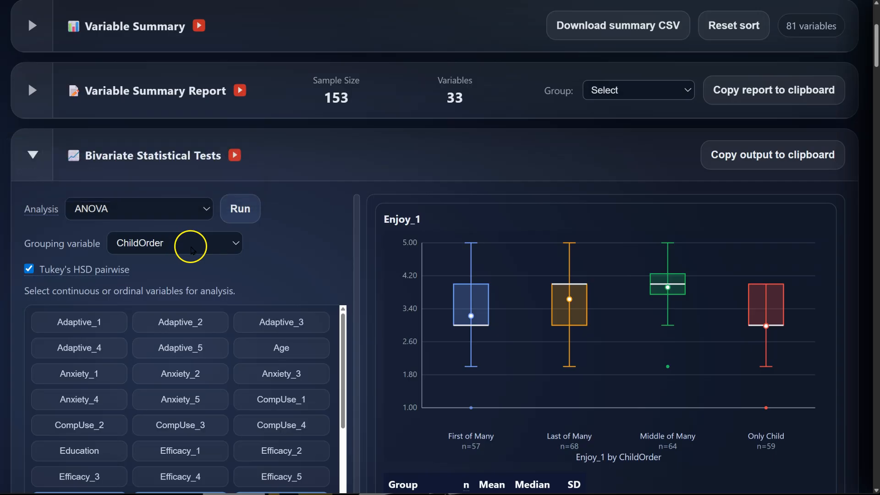
# - Run a Chi-Square (Independence) test with ChildOrder as the row variable and EarlyAdopterGroup as the column variable
pyautogui.click(182, 209)
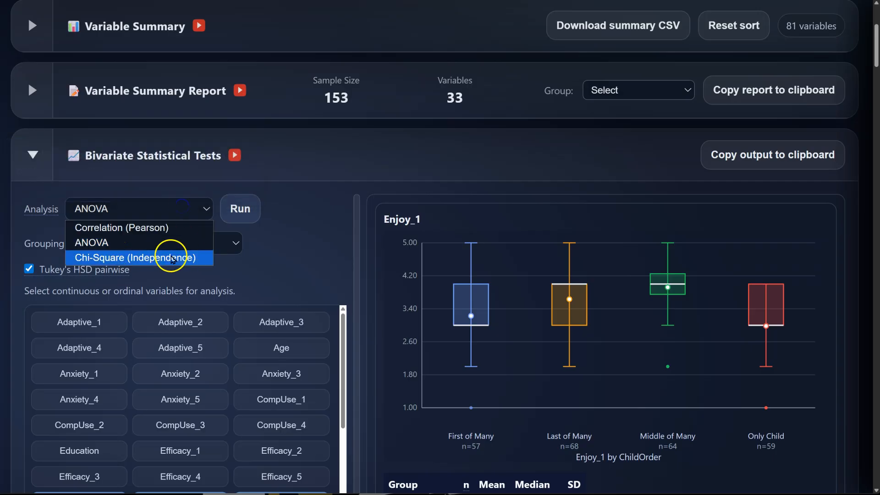
pyautogui.click(130, 259)
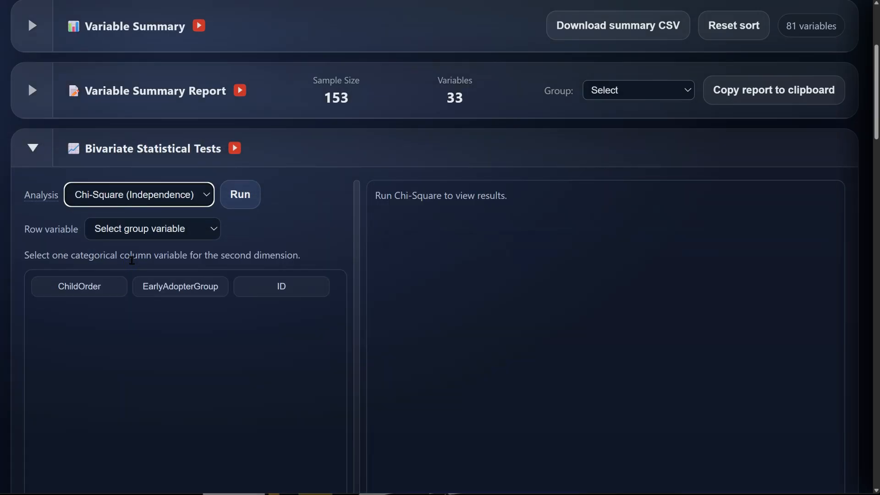
pyautogui.click(183, 231)
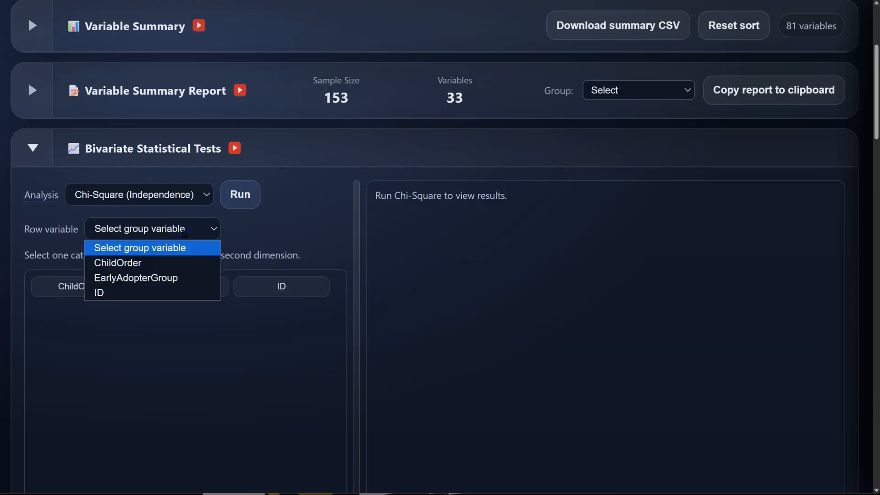
pyautogui.click(182, 264)
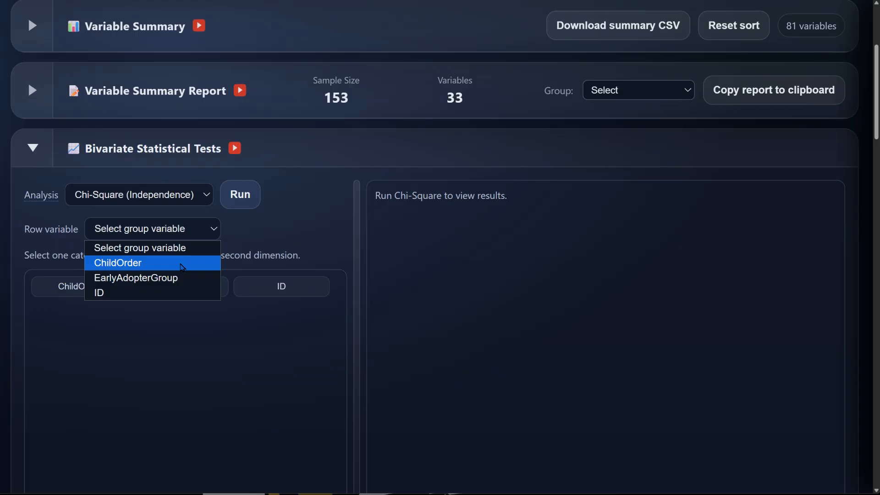
pyautogui.click(140, 264)
pyautogui.click(89, 295)
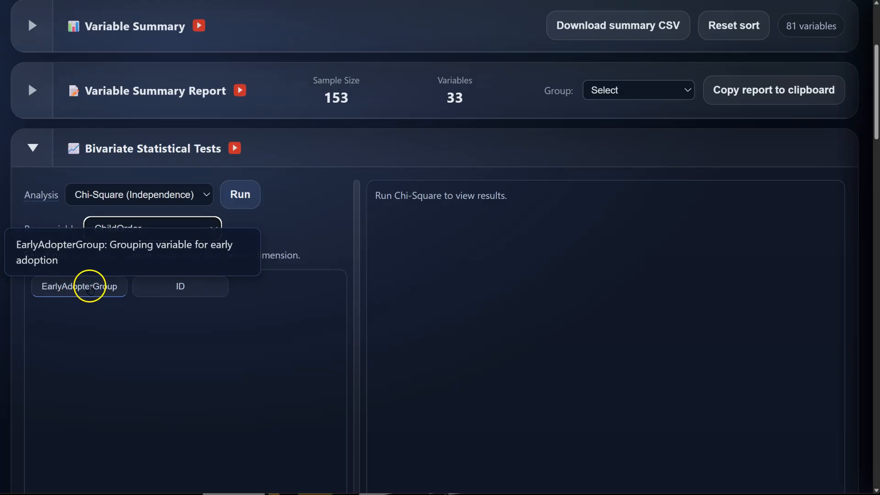
pyautogui.click(85, 290)
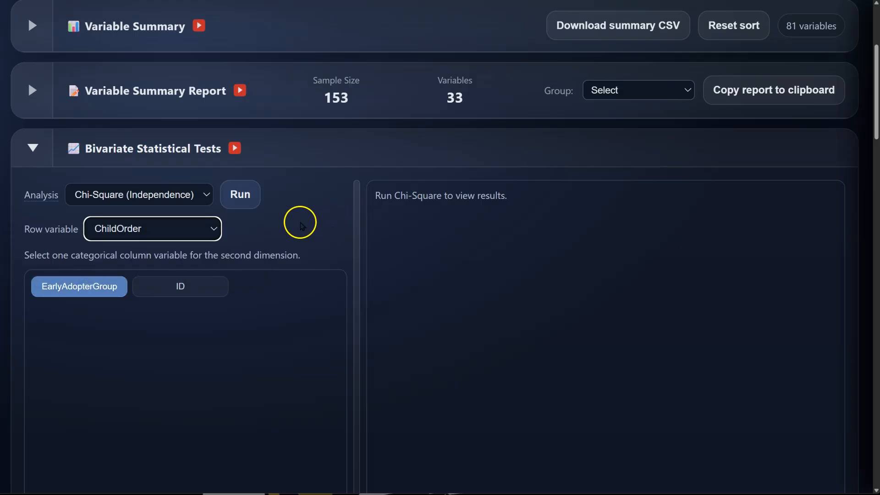
pyautogui.click(240, 195)
# - Examine the chi-square observed counts, expected counts and standardized residuals, including the explanations of the table headings
pyautogui.moveTo(828, 296)
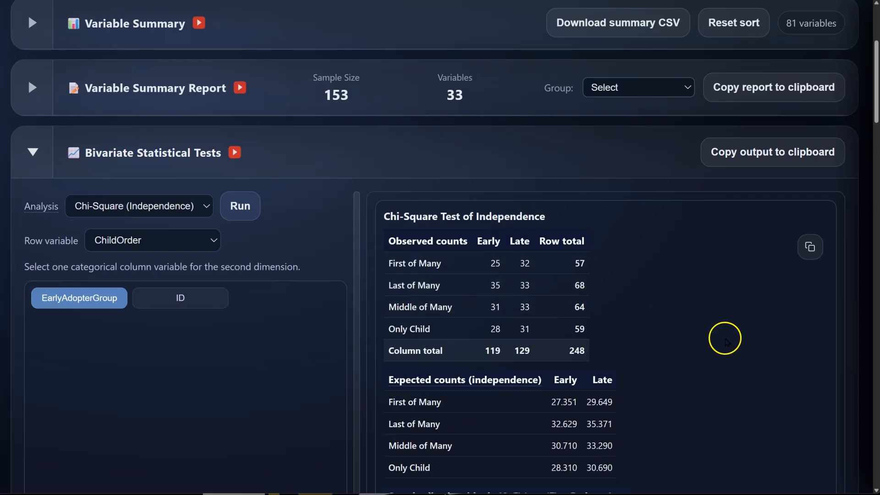
pyautogui.scroll(-3, 723, 338)
pyautogui.moveTo(486, 253)
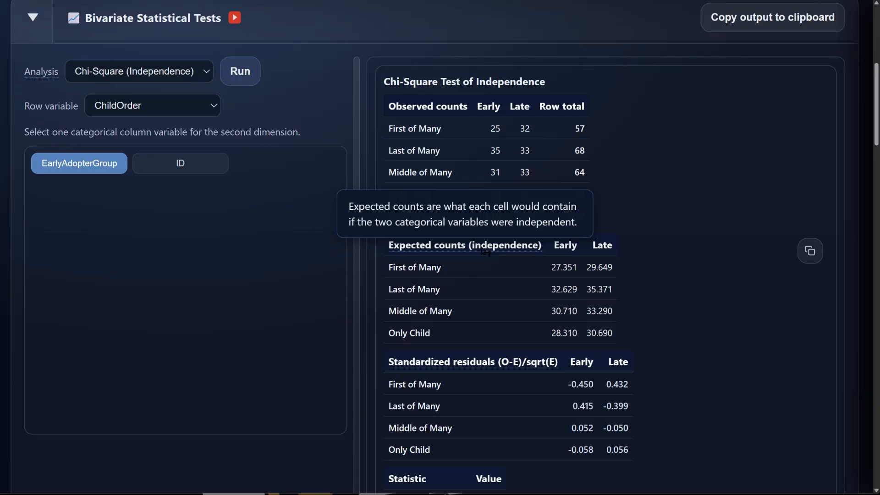
pyautogui.scroll(-4, 721, 311)
pyautogui.moveTo(472, 187)
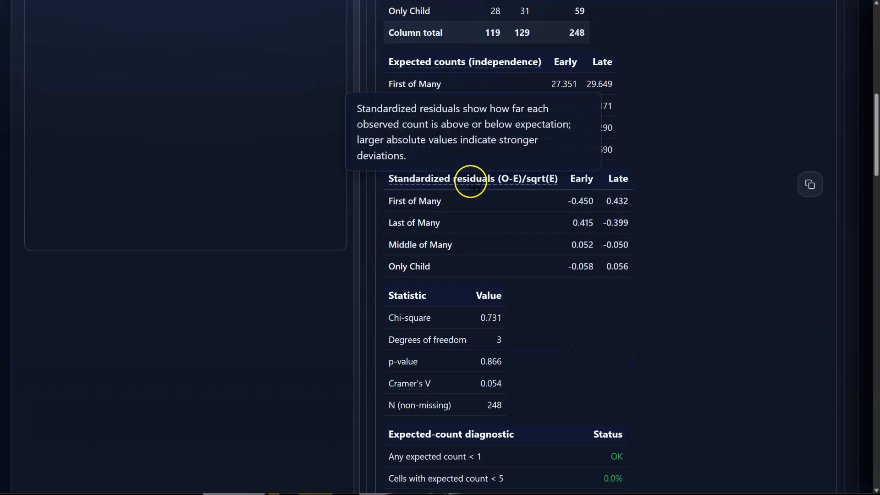
pyautogui.scroll(-2, 587, 316)
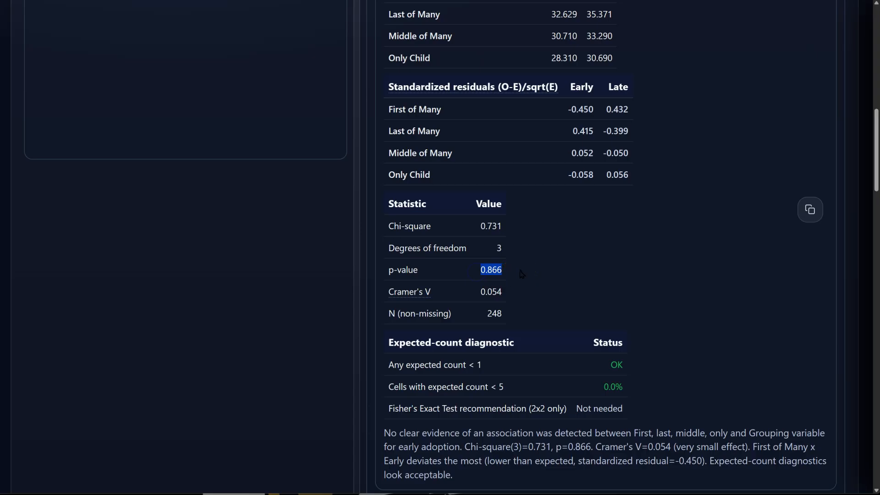
# - Examine the Cramer's V explanation, the expected-count diagnostic and the written interpretation of the chi-square test
pyautogui.click(417, 296)
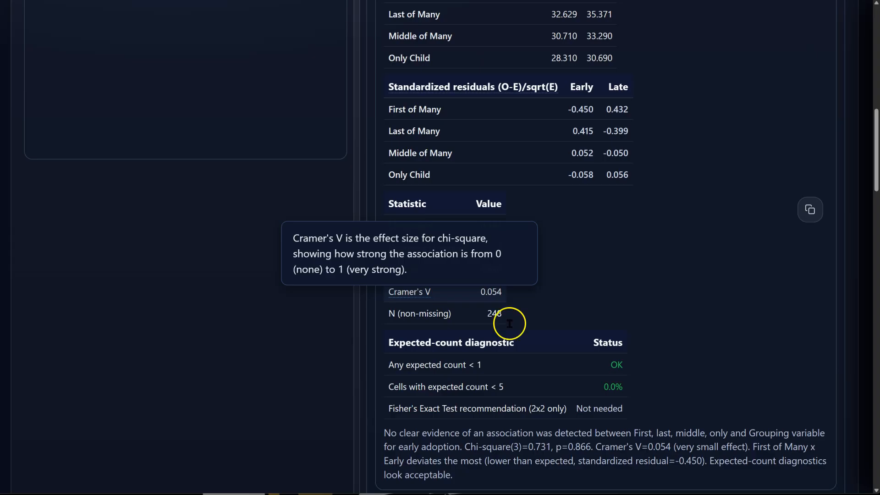
pyautogui.click(648, 399)
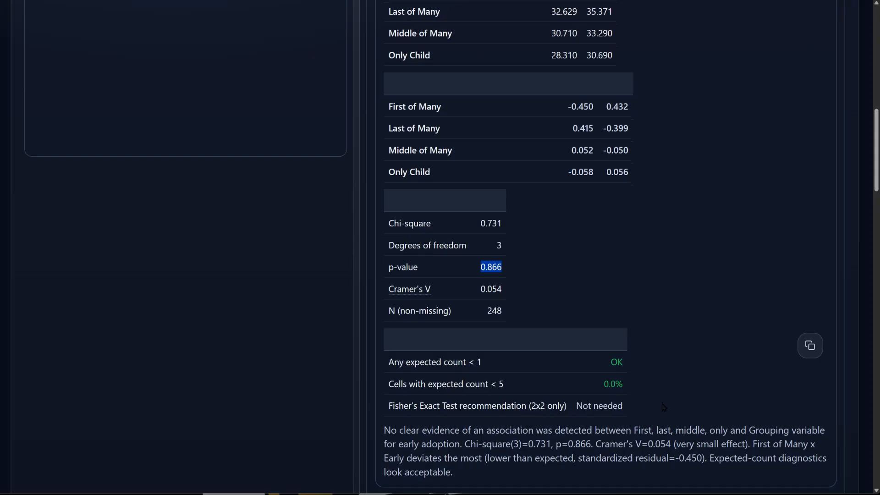
pyautogui.scroll(-1, 665, 406)
pyautogui.moveTo(490, 428); pyautogui.dragTo(377, 390)
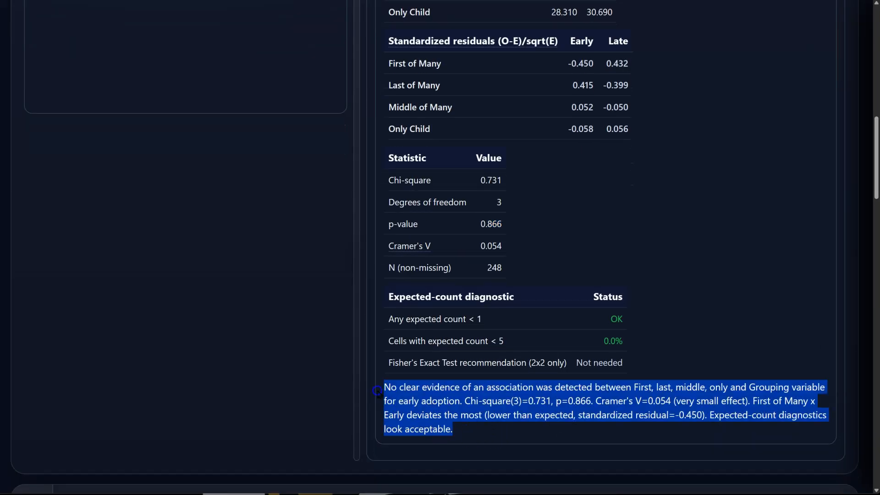
pyautogui.click(543, 430)
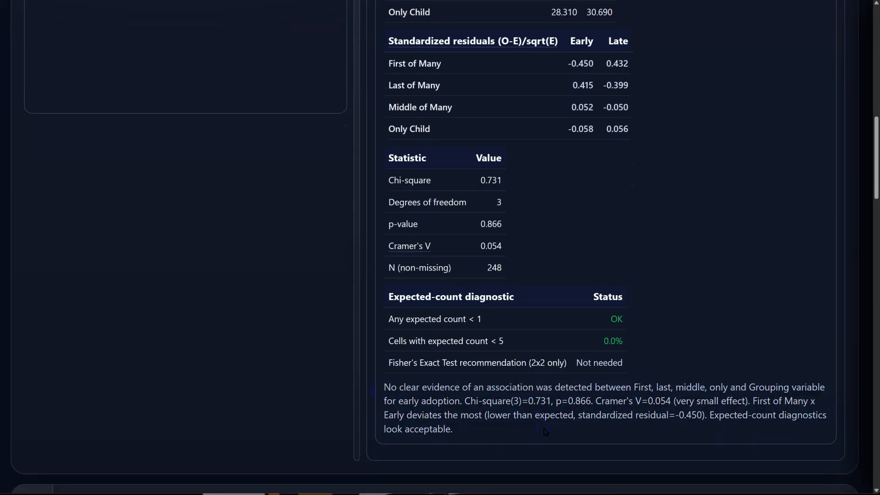
pyautogui.scroll(10, 774, 367)
pyautogui.click(821, 271)
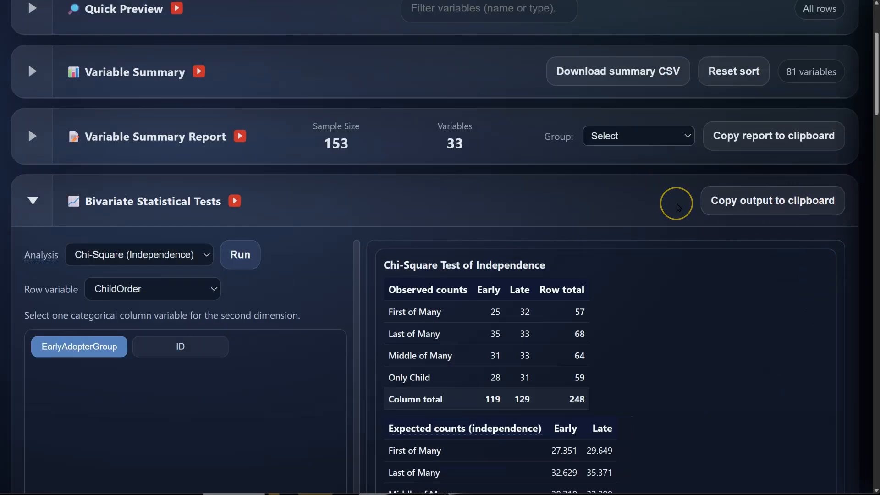